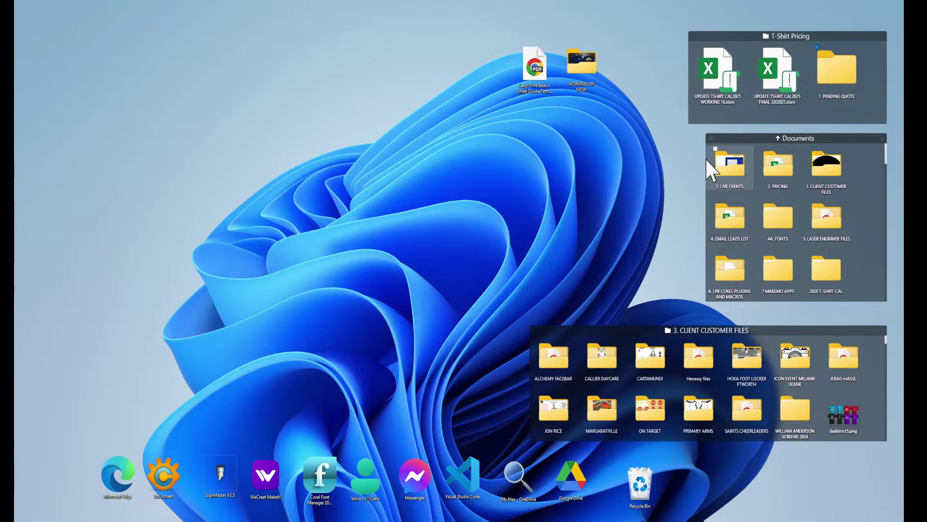
Step: Widen the Documents fence, then check the Security permissions in GCC SETTINGS.docx's Properties
drag(696, 155, 402, 194)
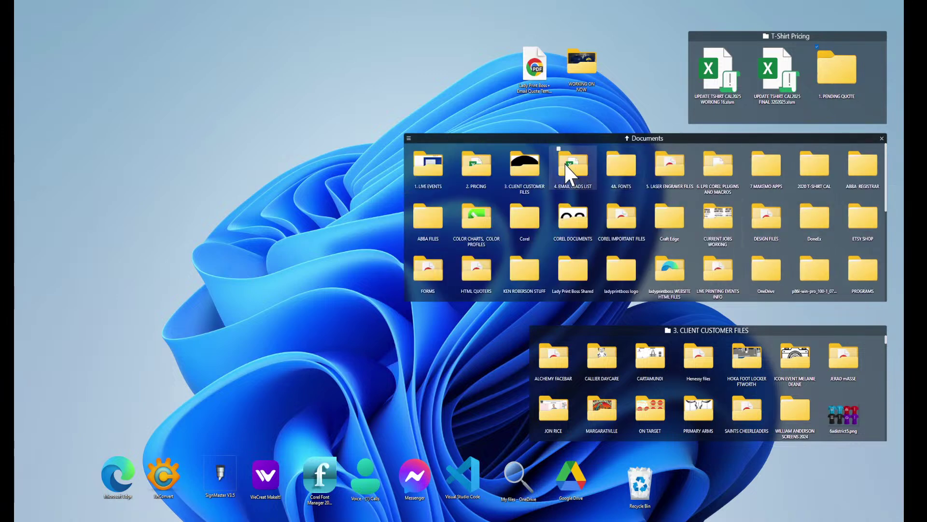
scroll(571, 178, down, 5)
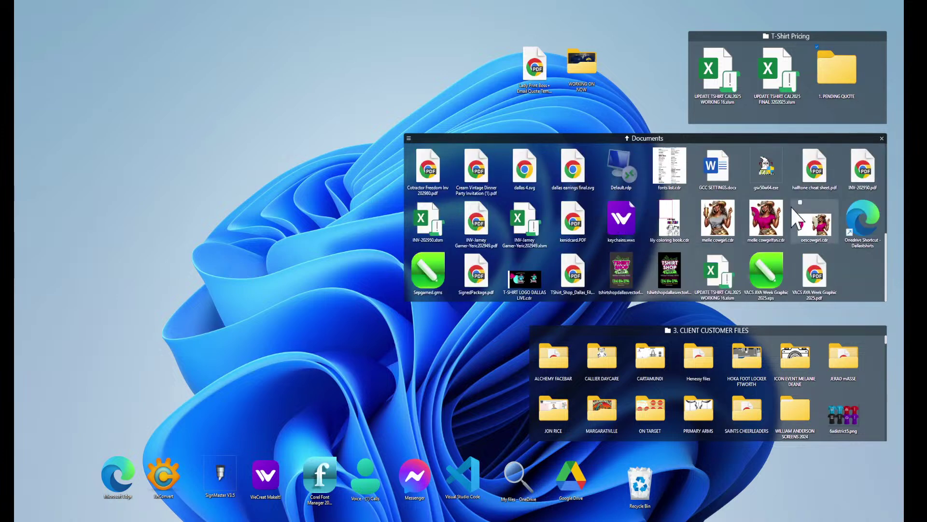
right_click(725, 184)
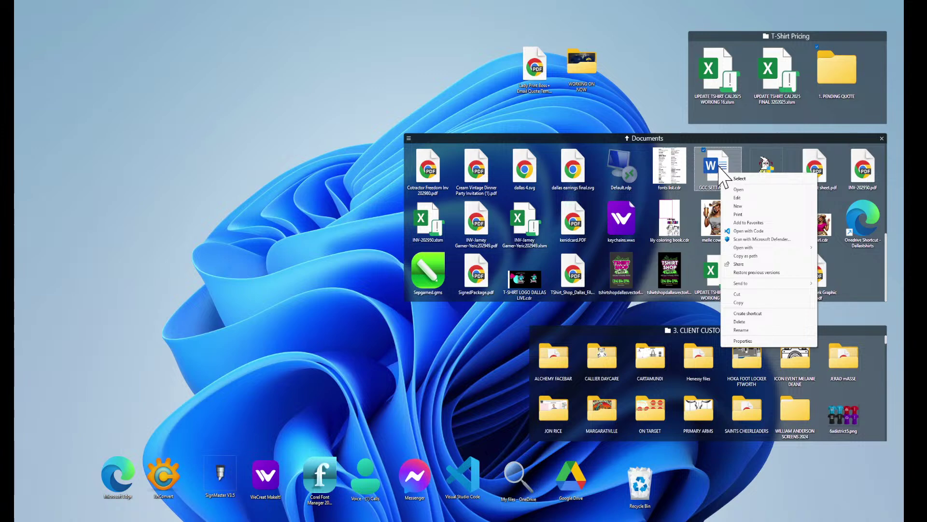
click(742, 340)
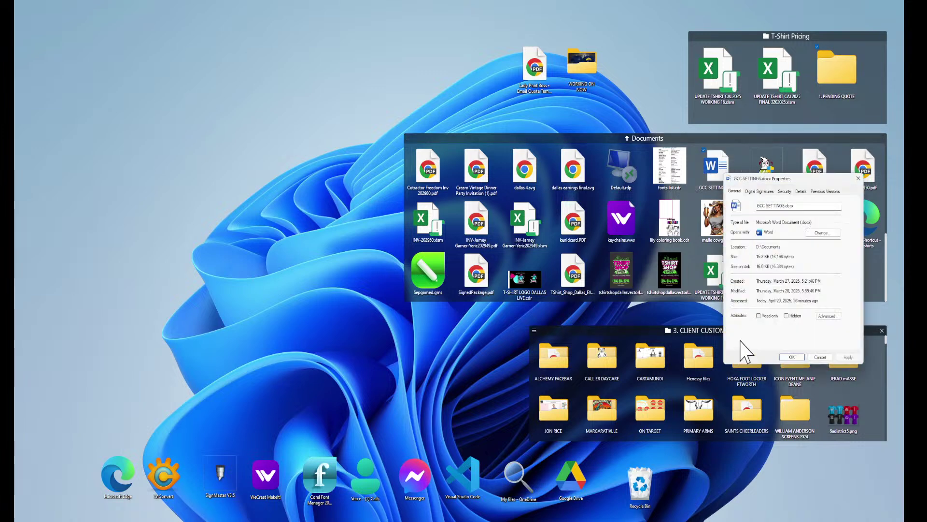
click(784, 192)
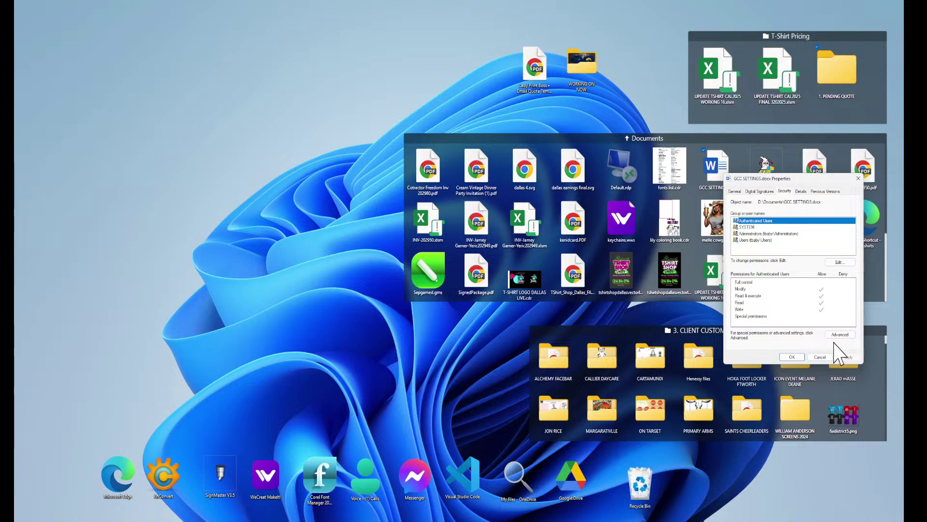
click(792, 357)
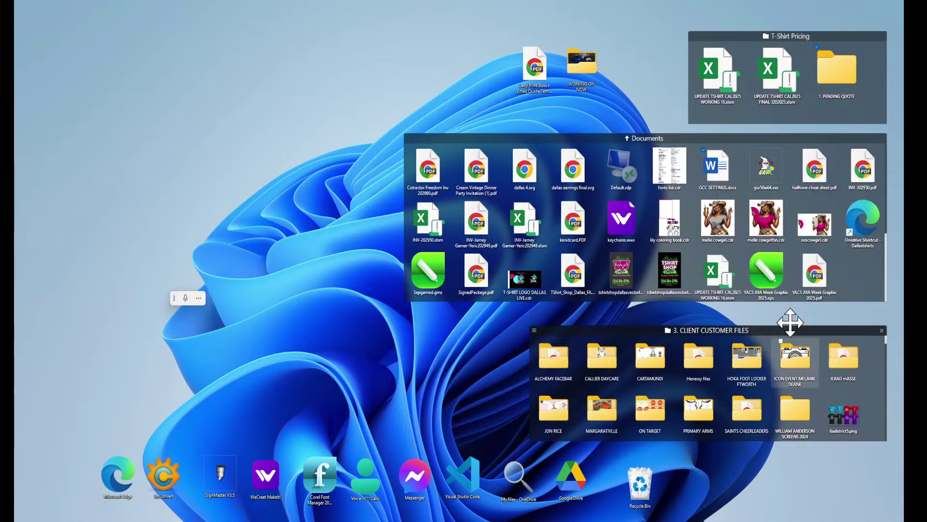
Step: Open INV-202950.xlsm in Excel, then close Excel Options without changes
click(428, 232)
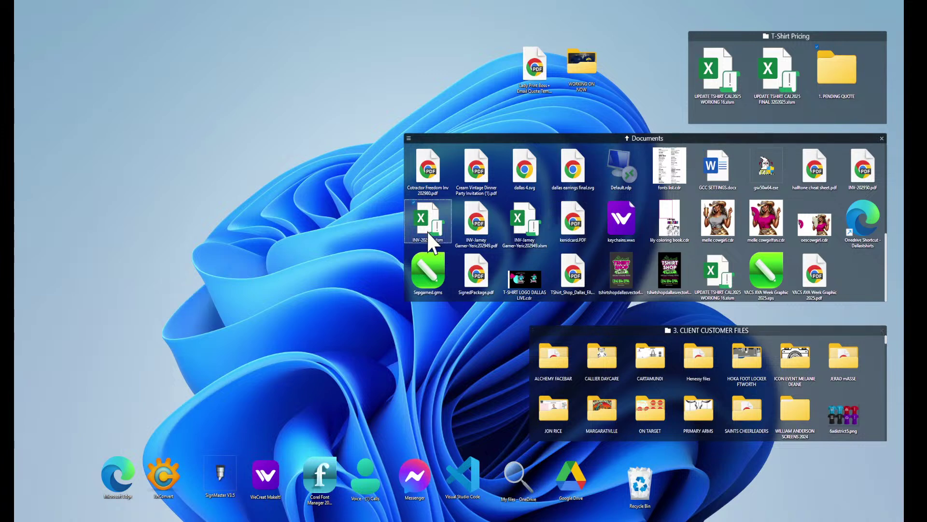
double_click(427, 233)
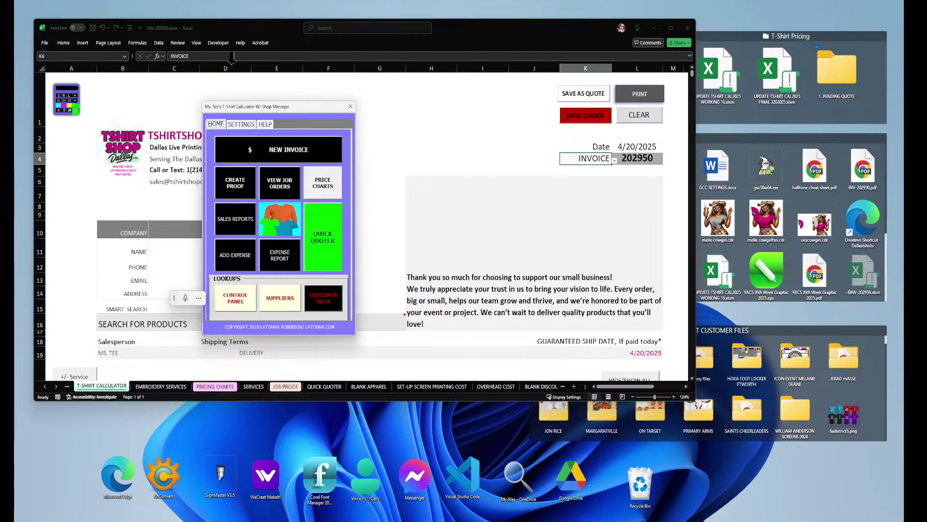
click(43, 42)
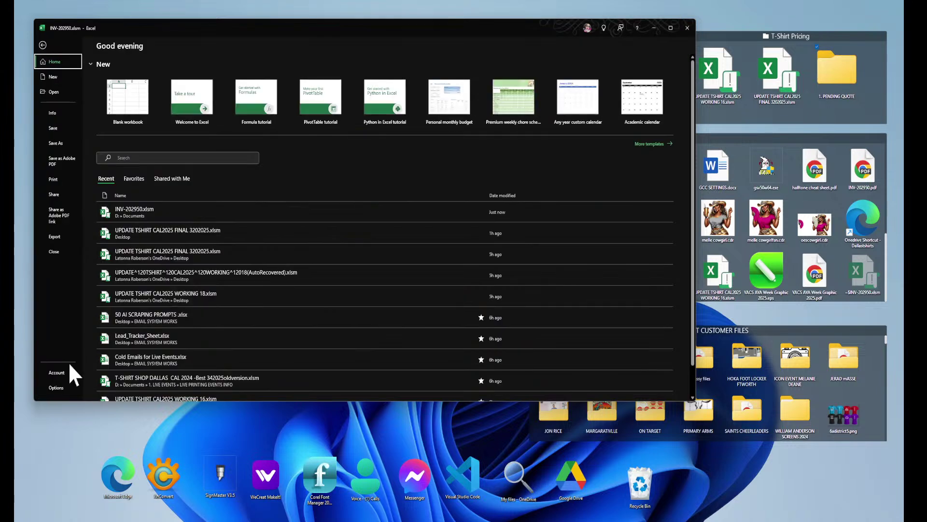
click(53, 389)
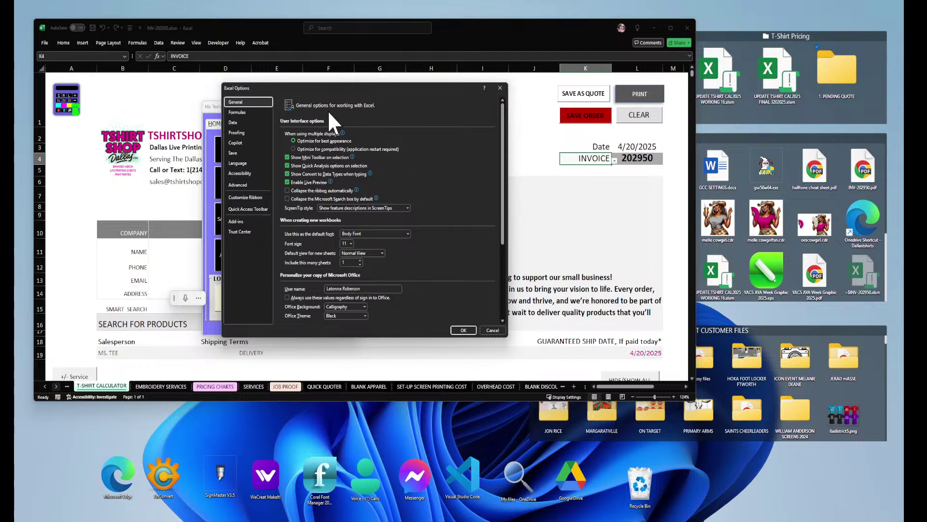
click(492, 330)
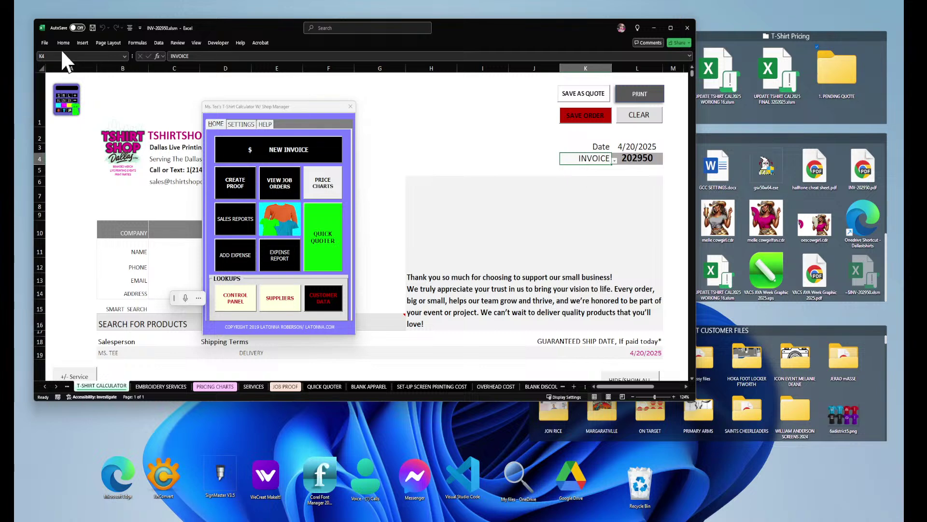
Step: Enable all VBA macros in Trust Center, close Excel Options, and close the INV-202950 workbook
click(45, 43)
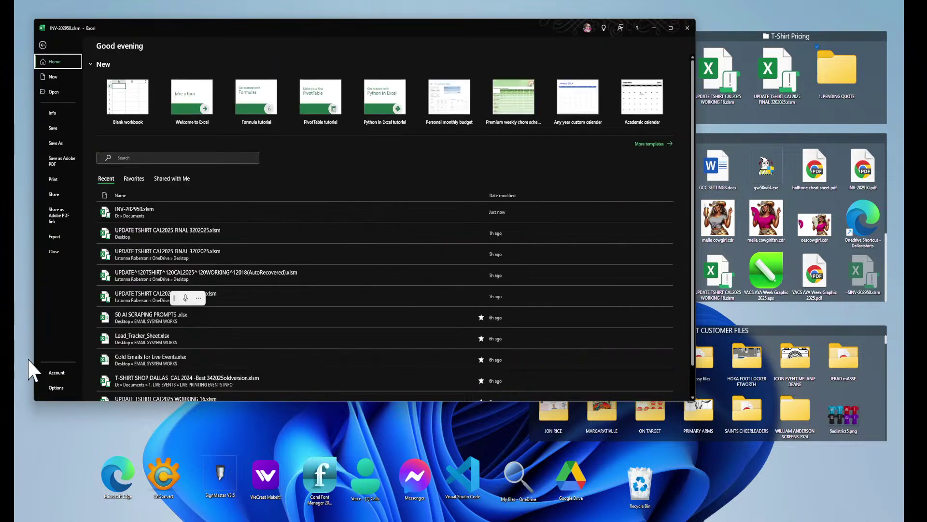
click(54, 388)
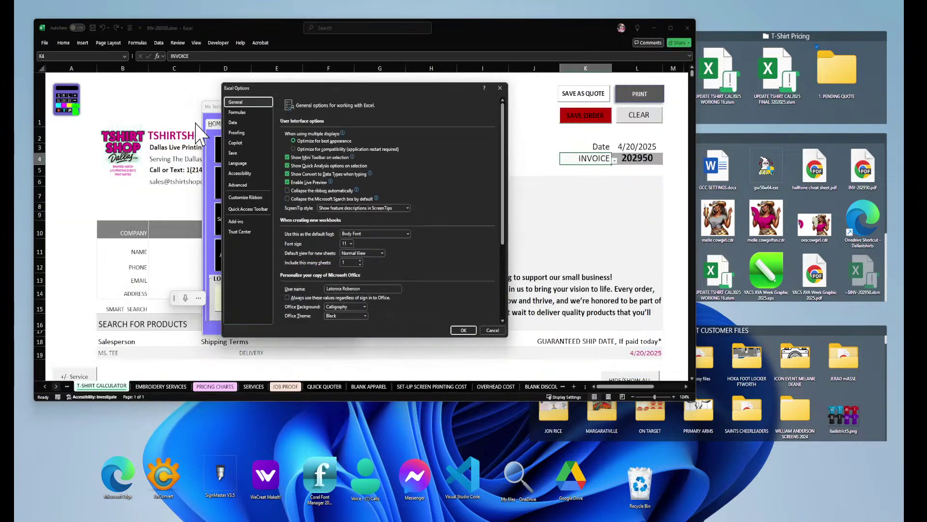
click(240, 232)
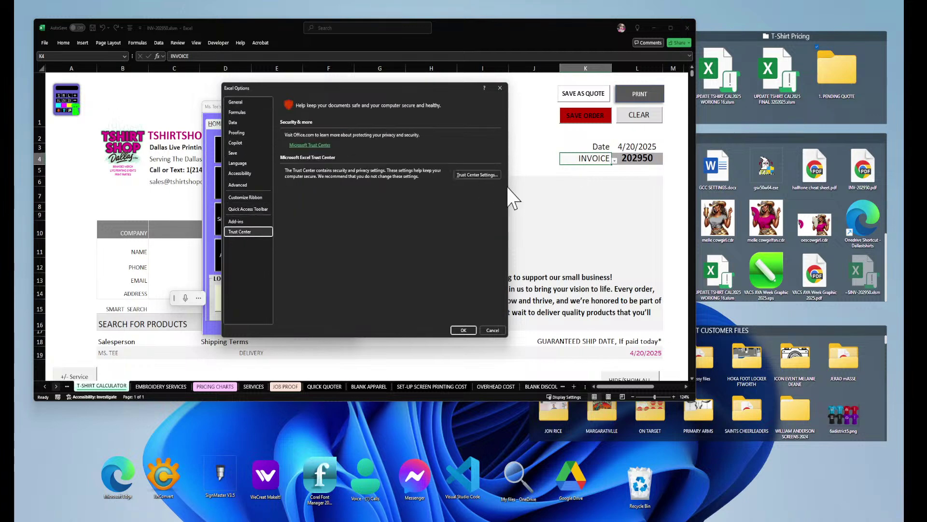
click(465, 175)
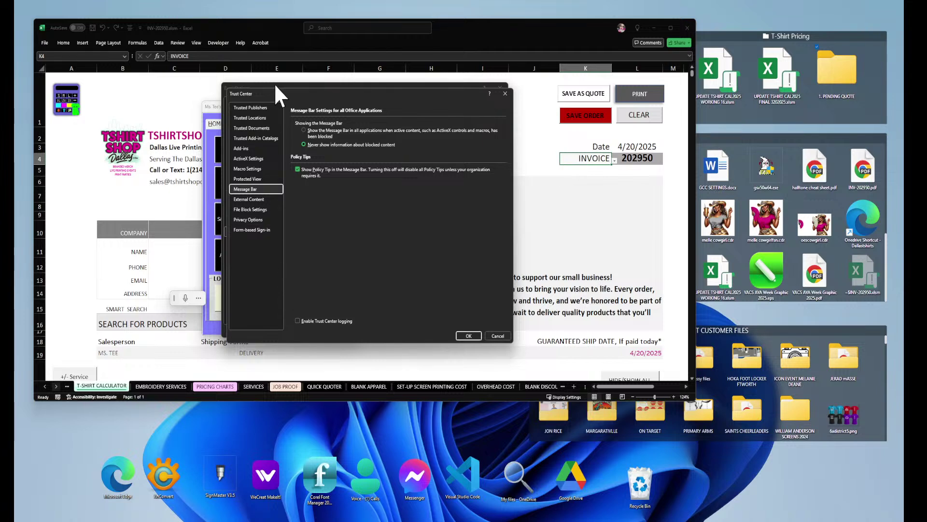
click(240, 168)
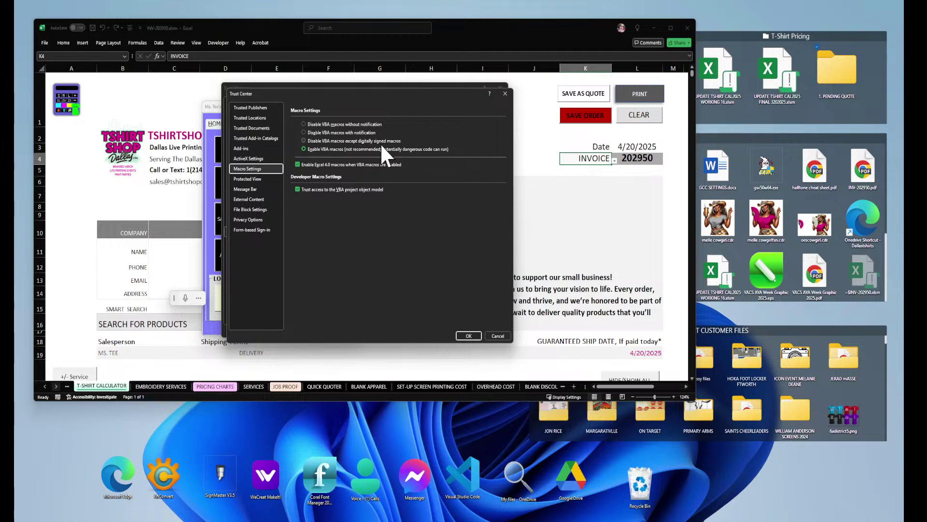
click(469, 336)
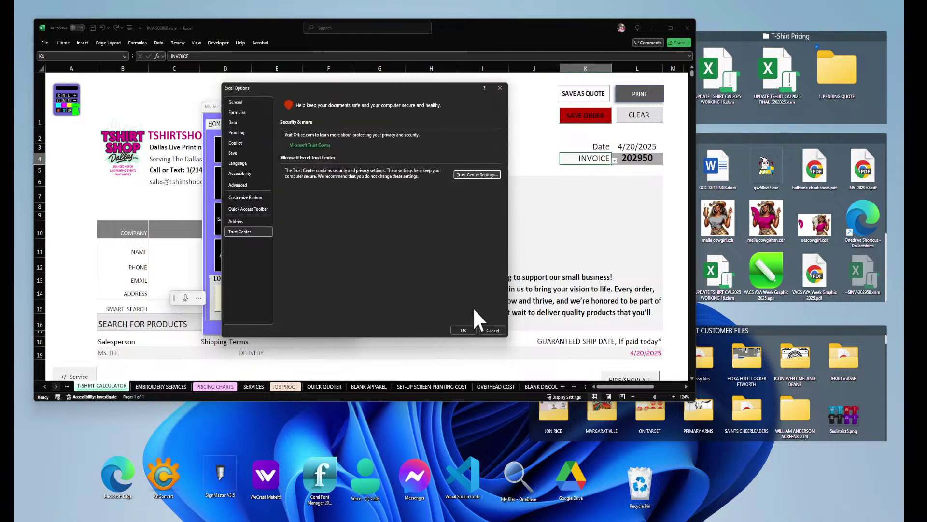
click(500, 89)
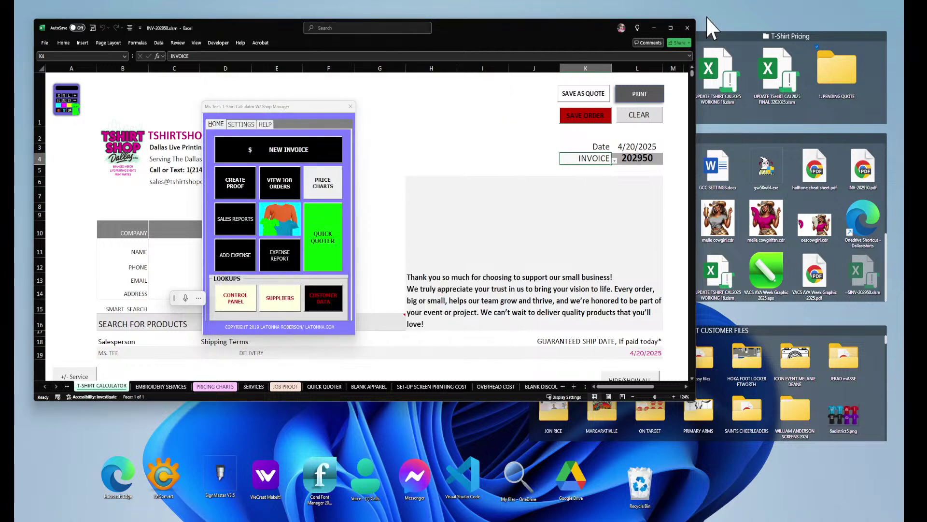
click(687, 27)
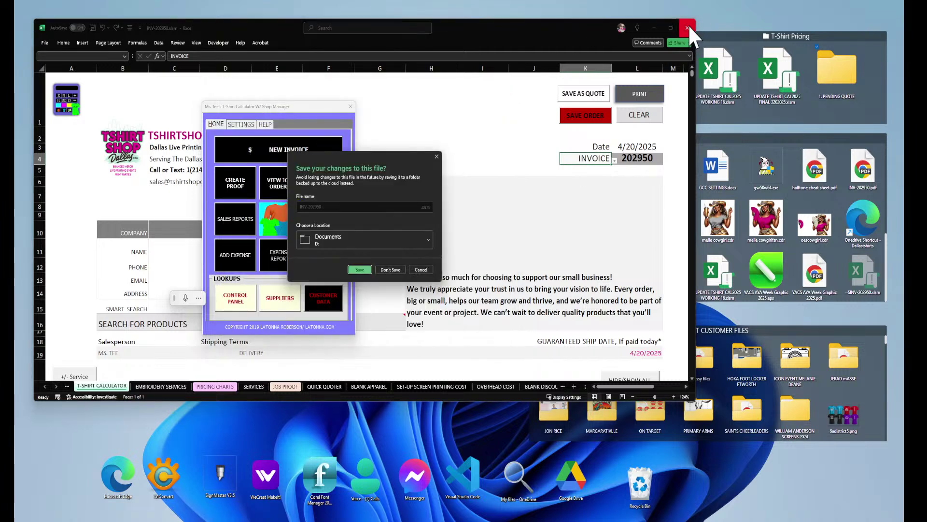
Step: Discard the workbook changes, then open Control Panel from File Explorer's location list
click(389, 269)
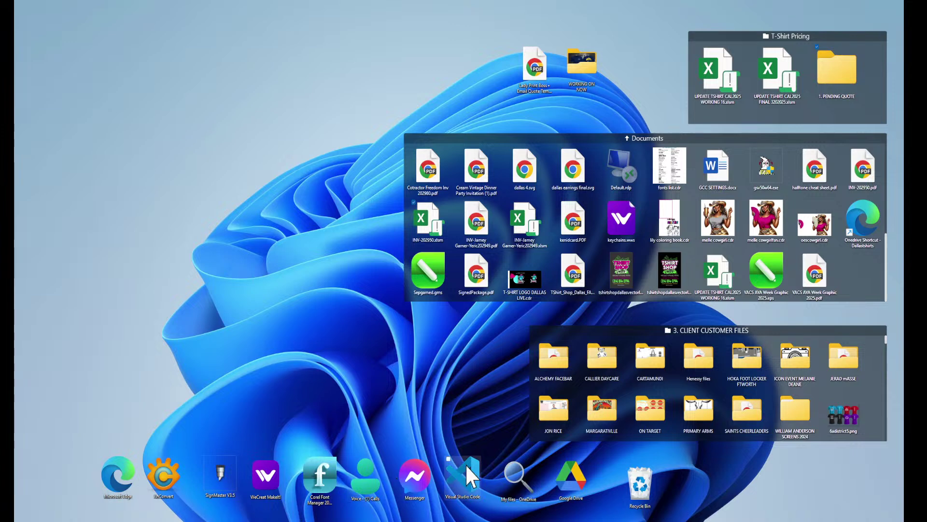
key(super+e)
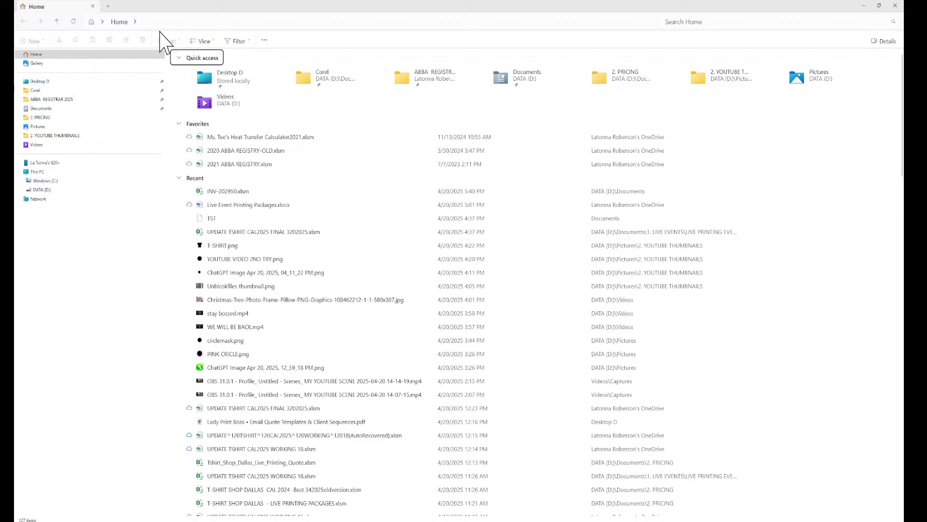
click(101, 21)
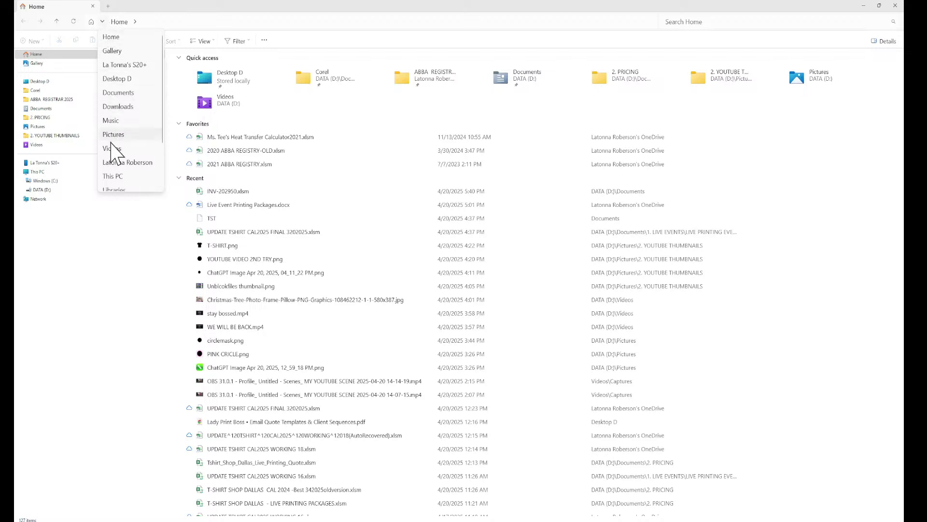
scroll(114, 155, down, 3)
click(115, 159)
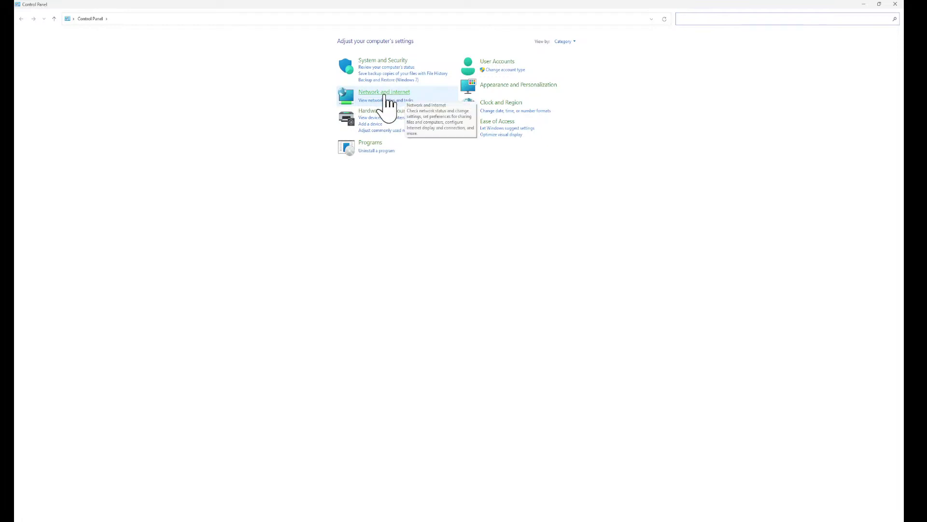
Step: Open Internet Options' Security tab and view the empty Restricted sites website list
click(386, 97)
click(122, 59)
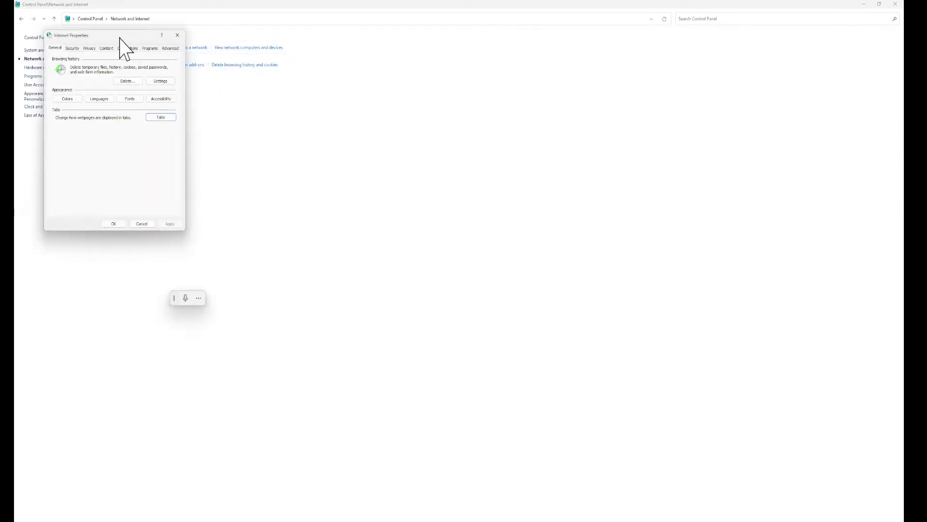
drag(118, 37, 353, 87)
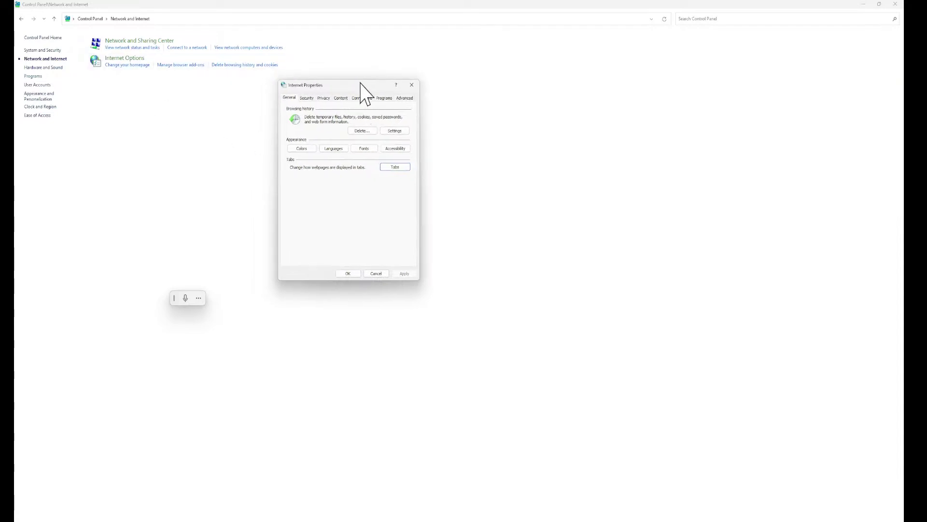
click(307, 98)
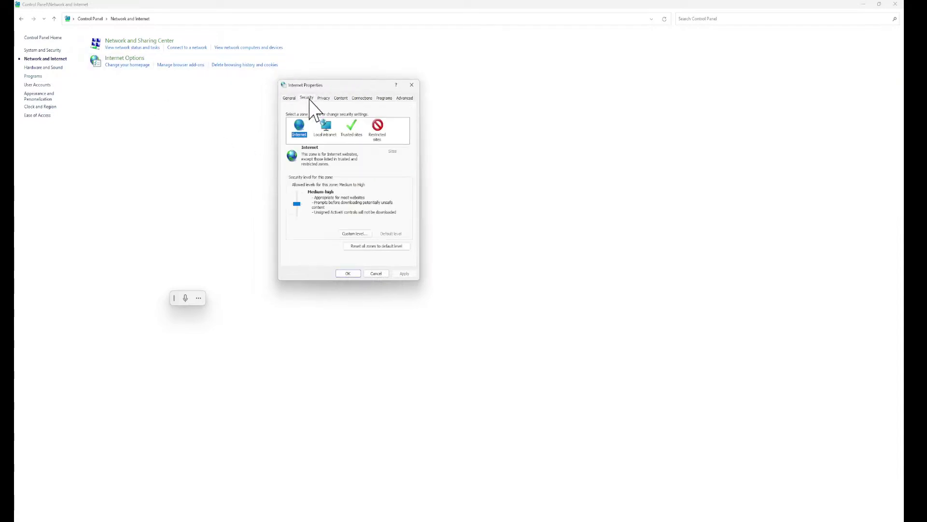
click(348, 135)
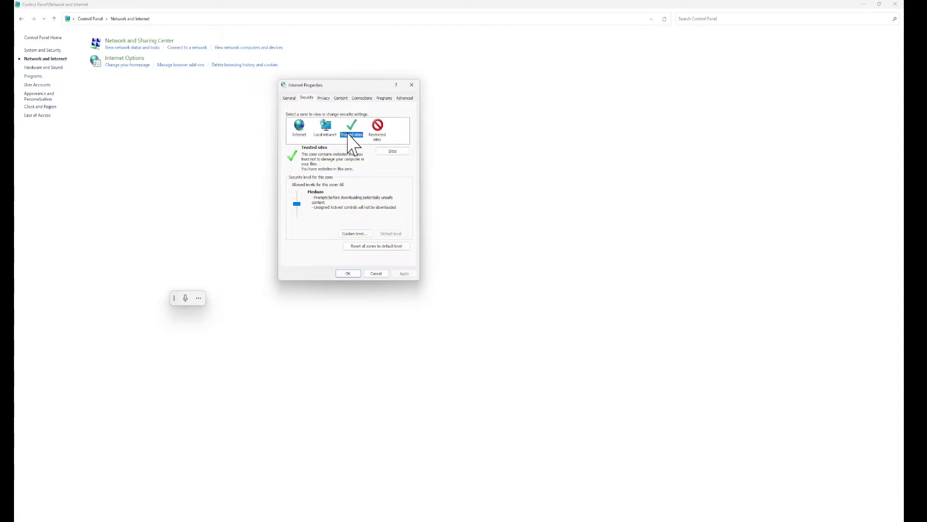
click(377, 136)
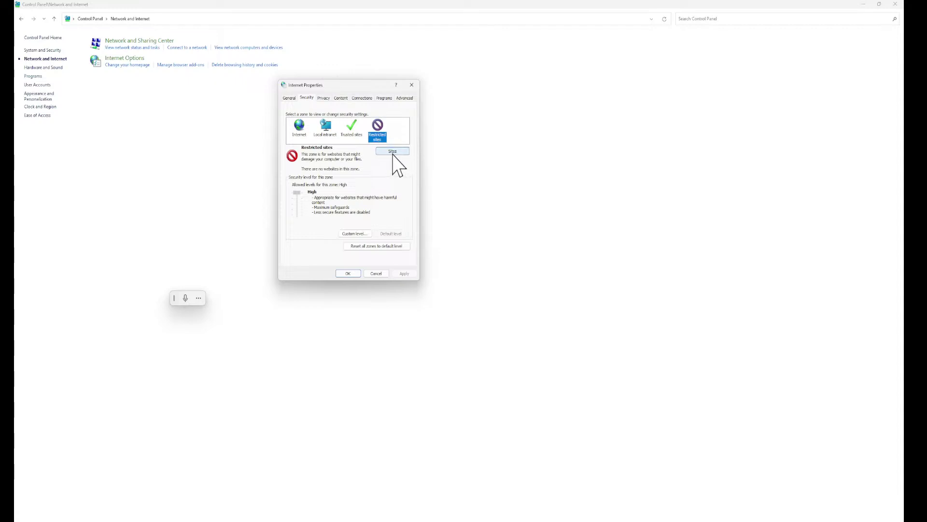
click(392, 152)
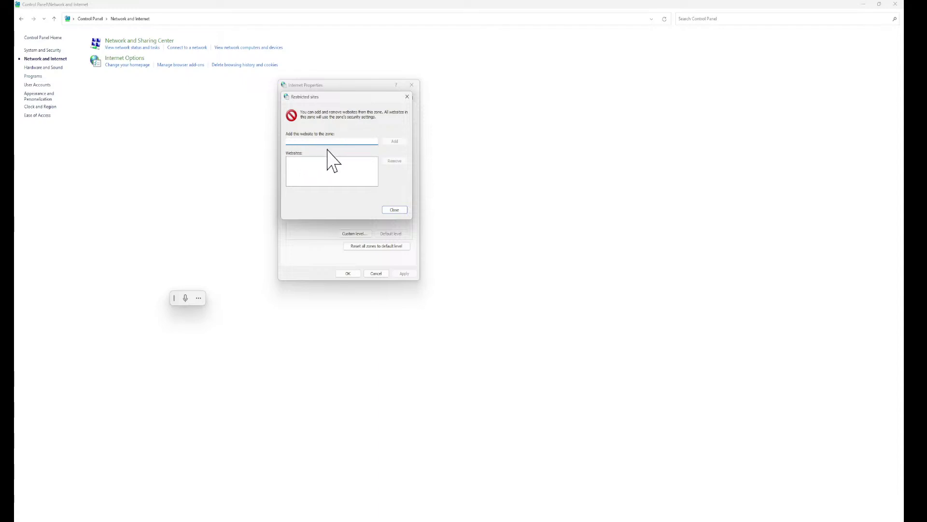
click(392, 210)
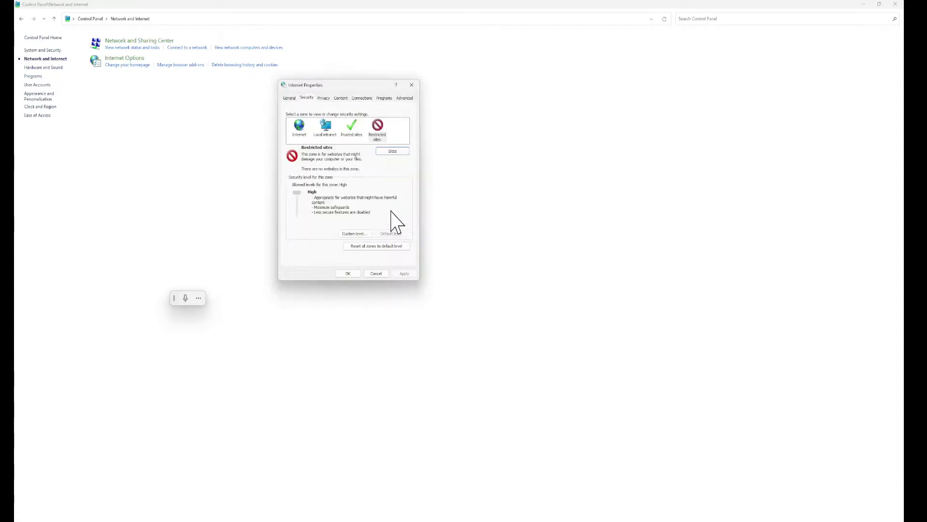
click(352, 130)
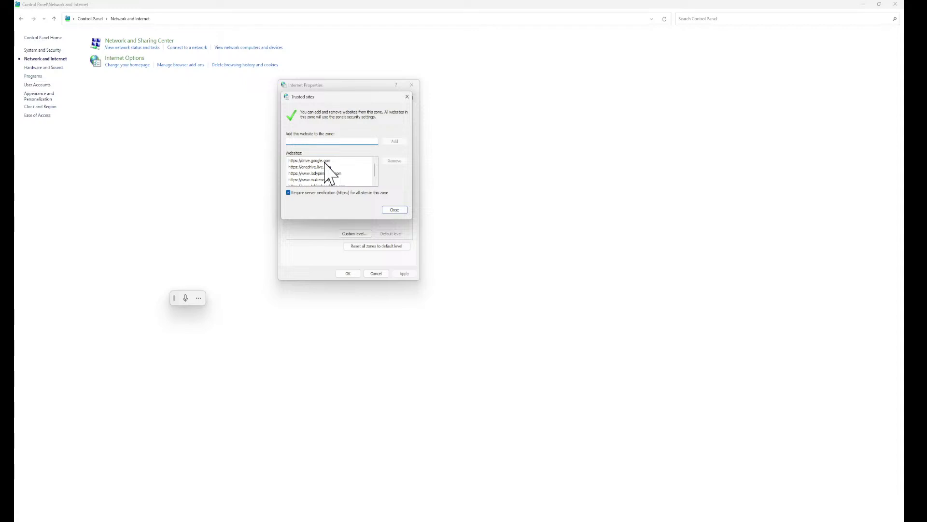
click(312, 160)
click(293, 141)
scroll(358, 180, down, 1)
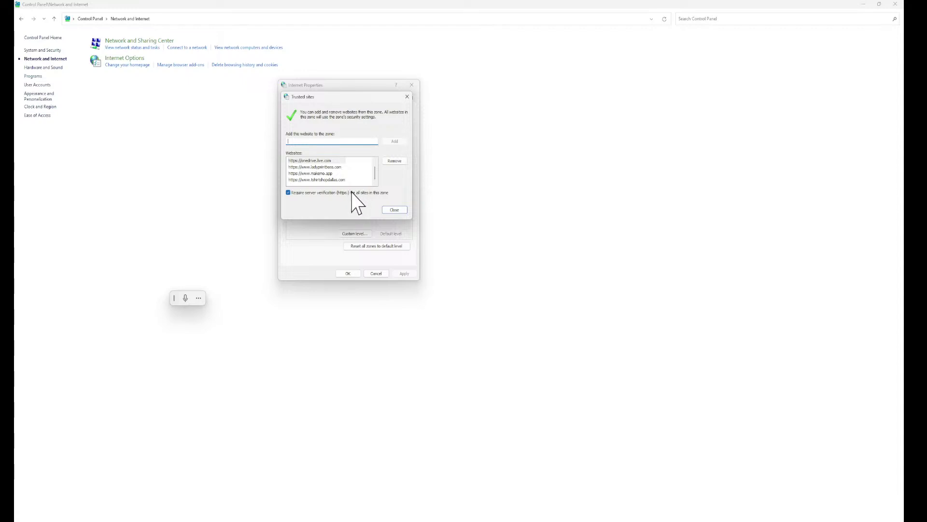
click(395, 210)
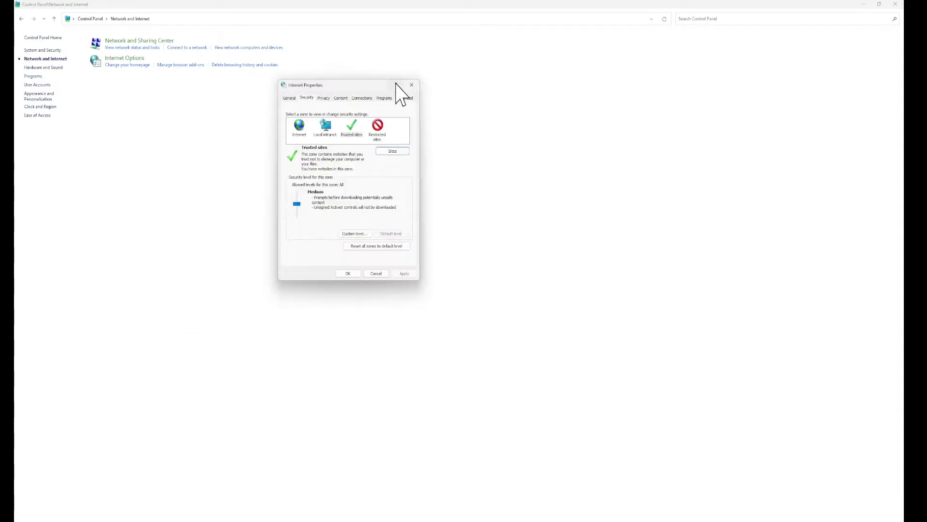
Step: Close Internet Properties and minimise Control Panel to show the desktop
click(412, 86)
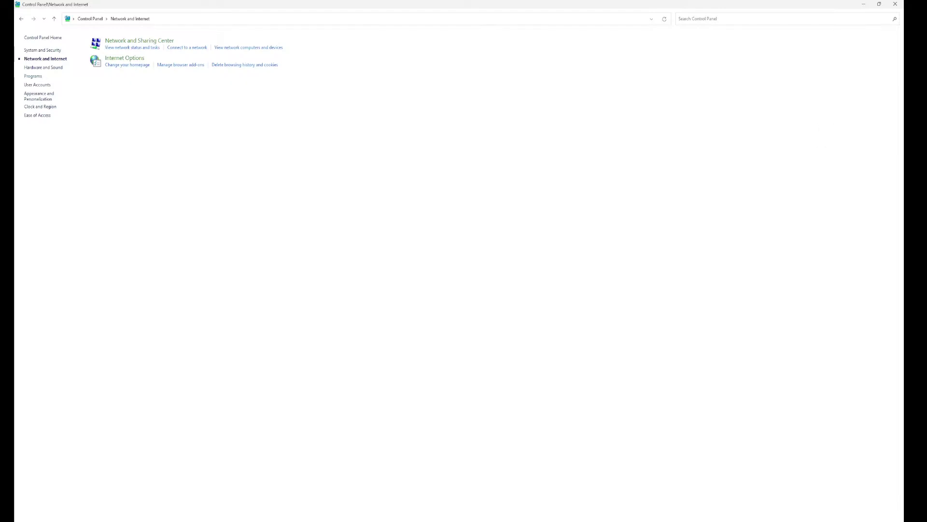
click(864, 4)
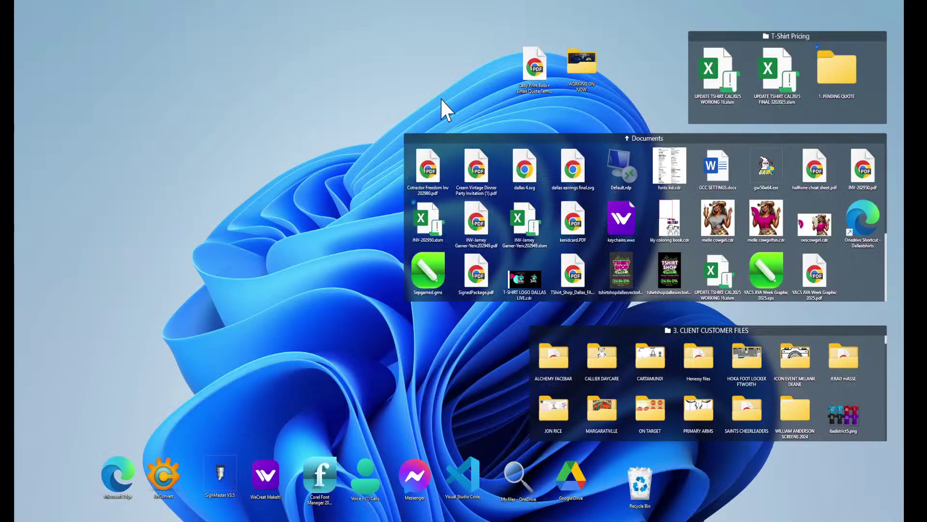